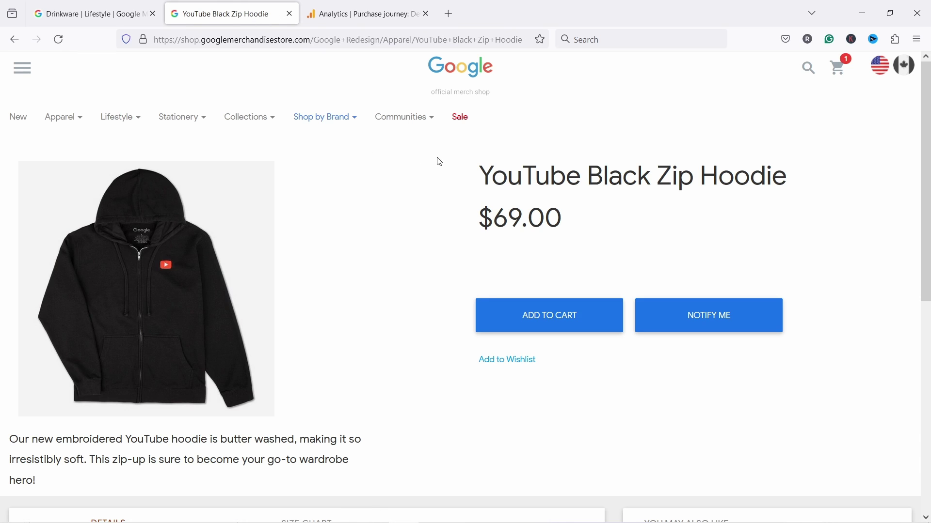
Look at the back of the hoodie's hood, then return to the front view.
scroll(184, 242, down, 8)
scroll(367, 245, up, 5)
scroll(367, 245, up, 3)
click(327, 351)
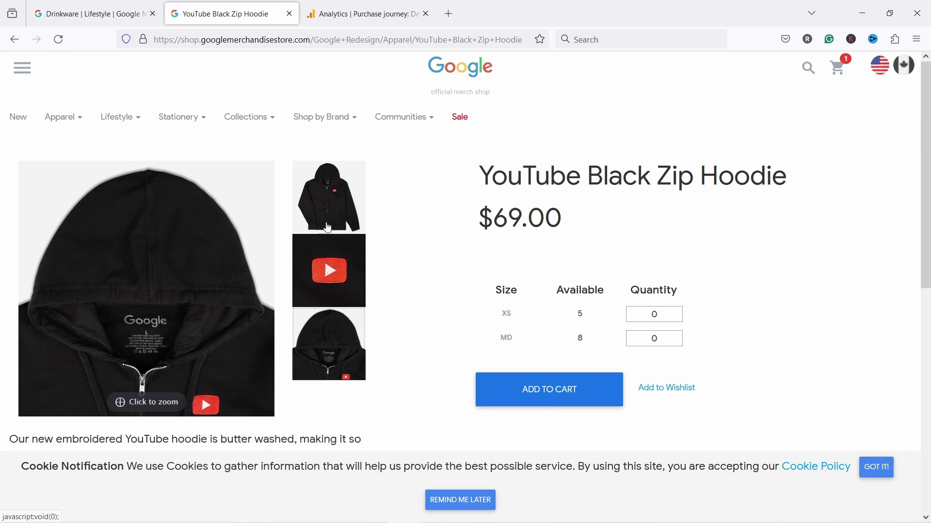
click(337, 232)
Add one MD YouTube Black Zip Hoodie to the cart and check the $138.00 grand total.
double_click(652, 336)
text(1)
click(561, 399)
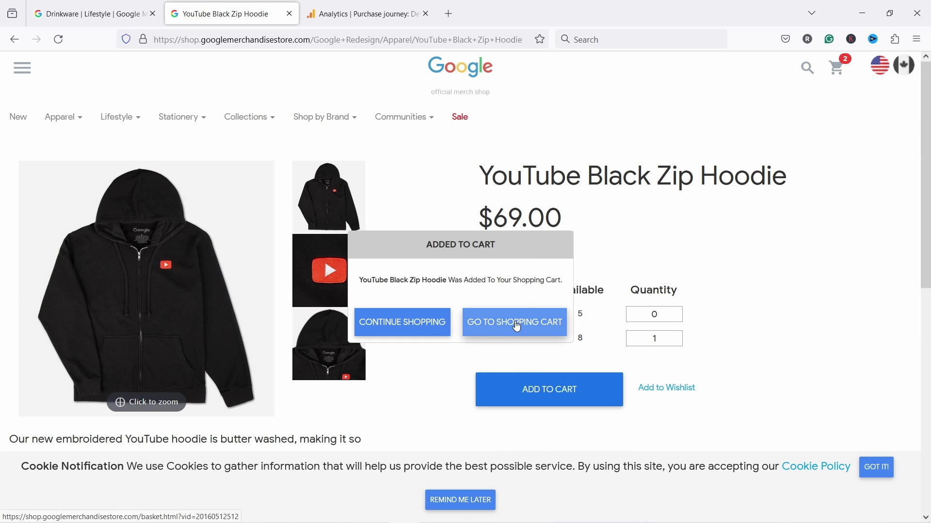
click(512, 325)
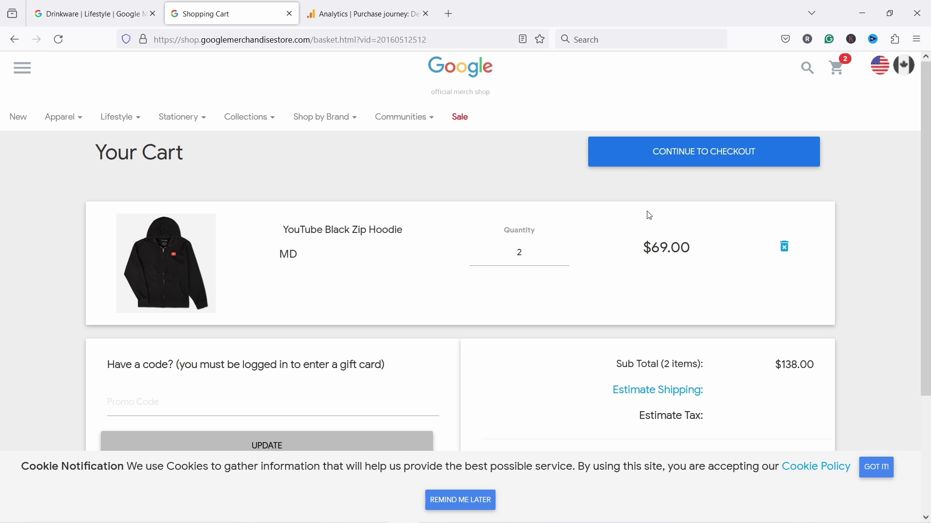
scroll(654, 223, down, 3)
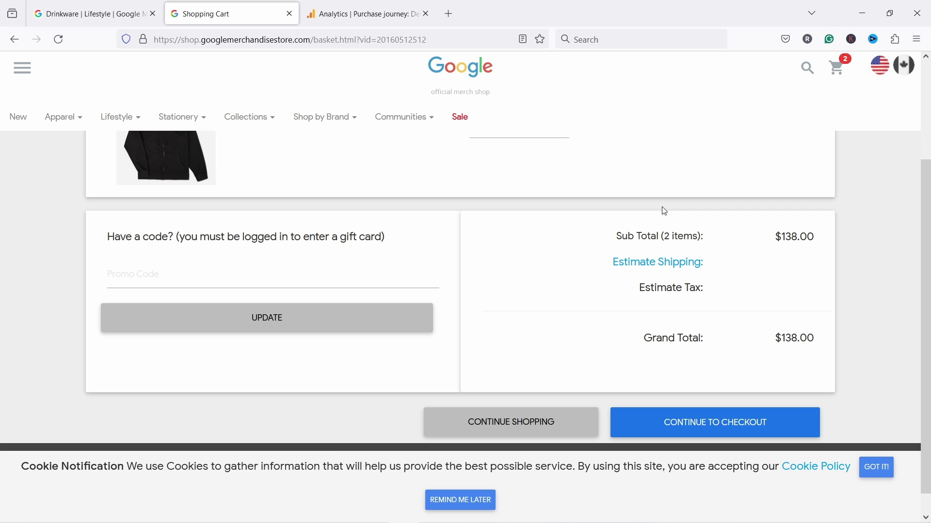
Return to the Purchase journey funnel and check the device category table's dimension list, leaving it unchanged.
click(358, 16)
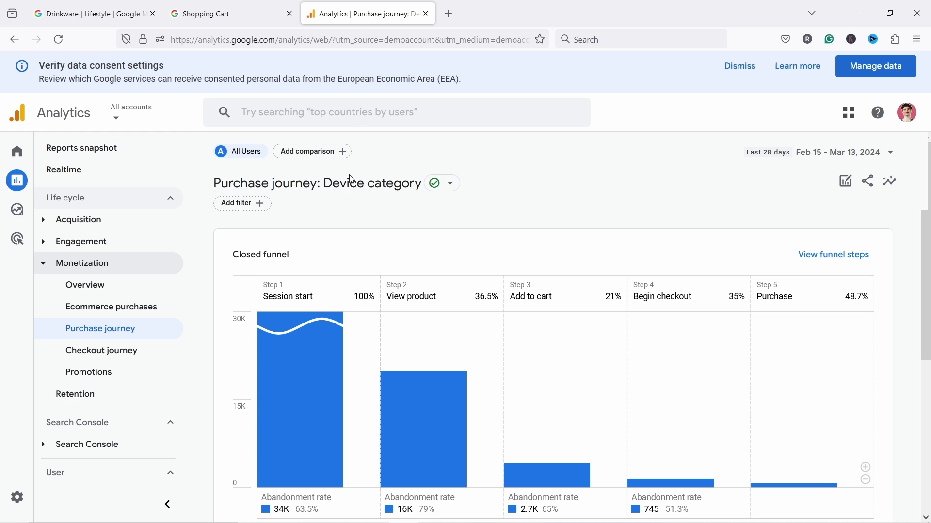
click(44, 181)
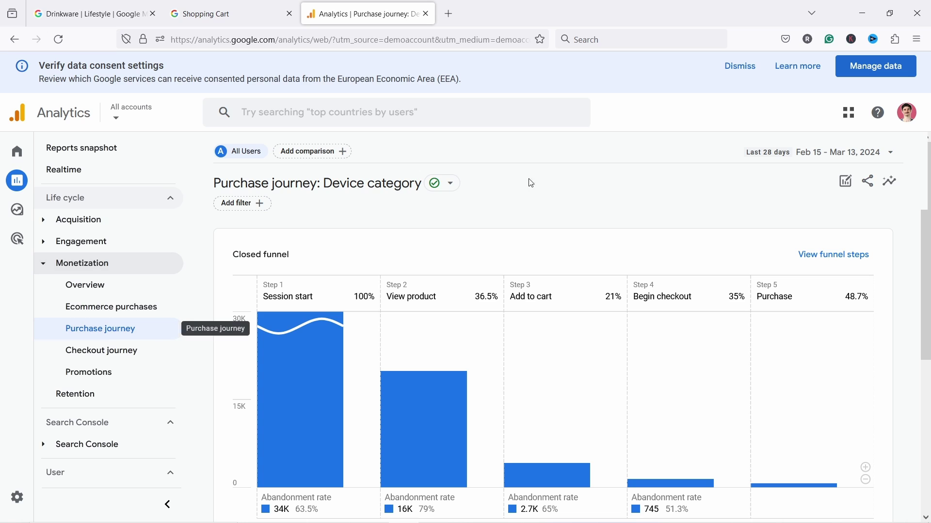
scroll(558, 223, down, 1)
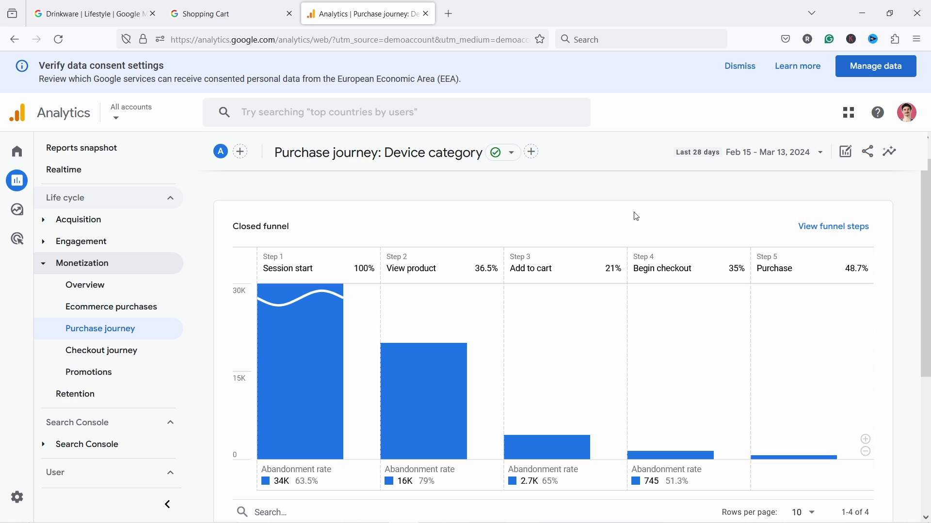
scroll(928, 233, down, 1)
scroll(928, 234, down, 4)
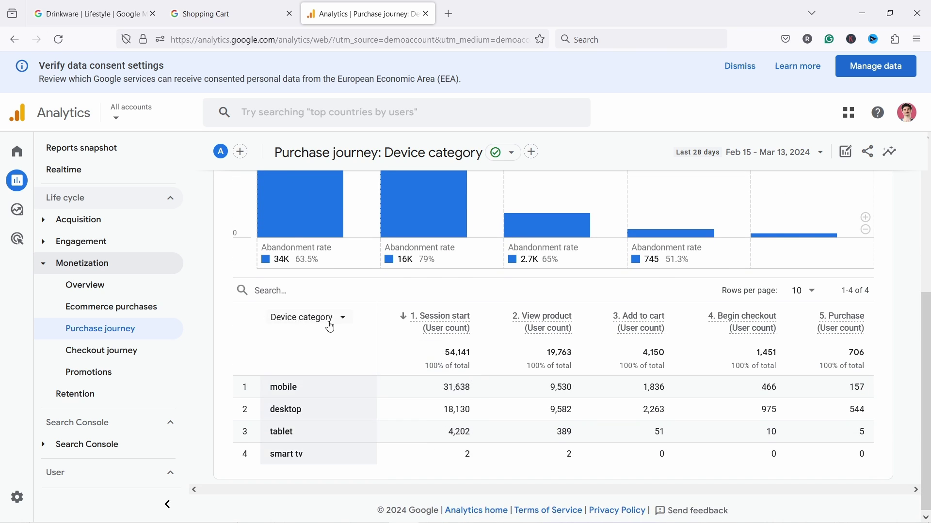
click(314, 318)
click(309, 349)
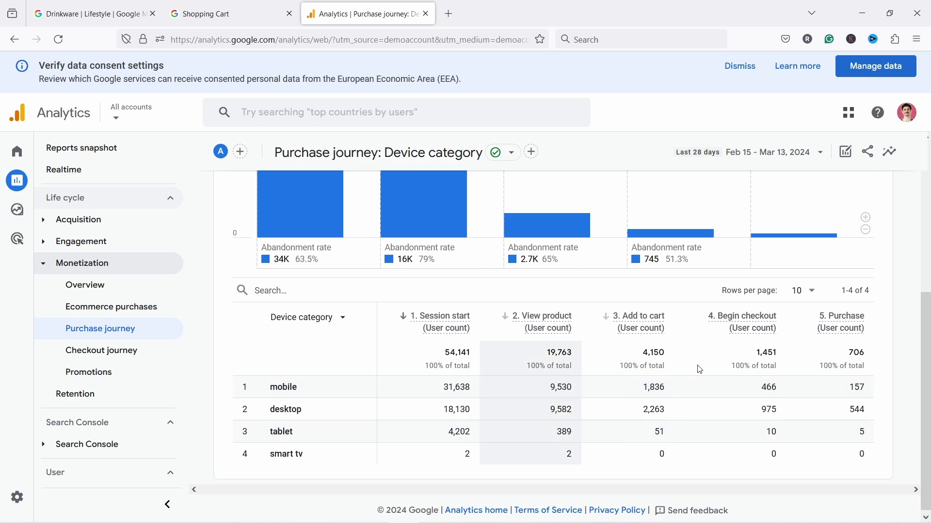
scroll(550, 263, up, 4)
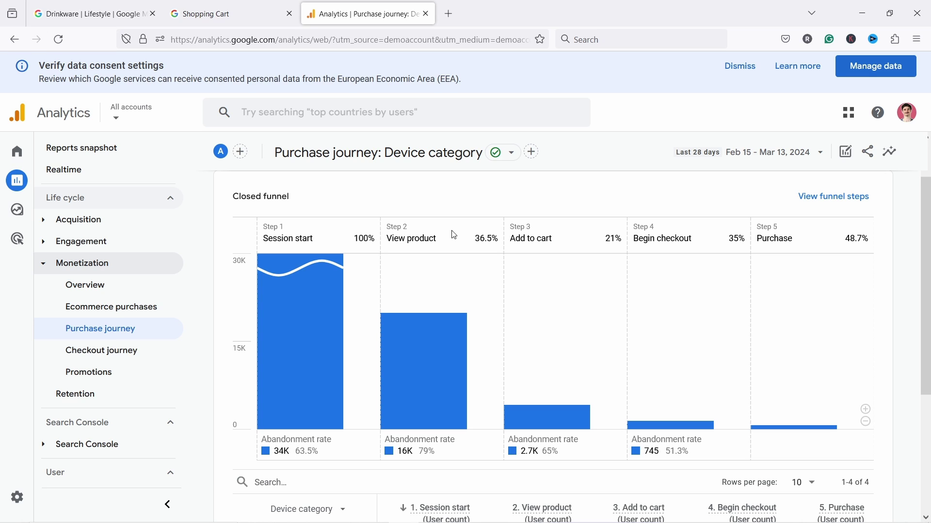
scroll(383, 455, down, 3)
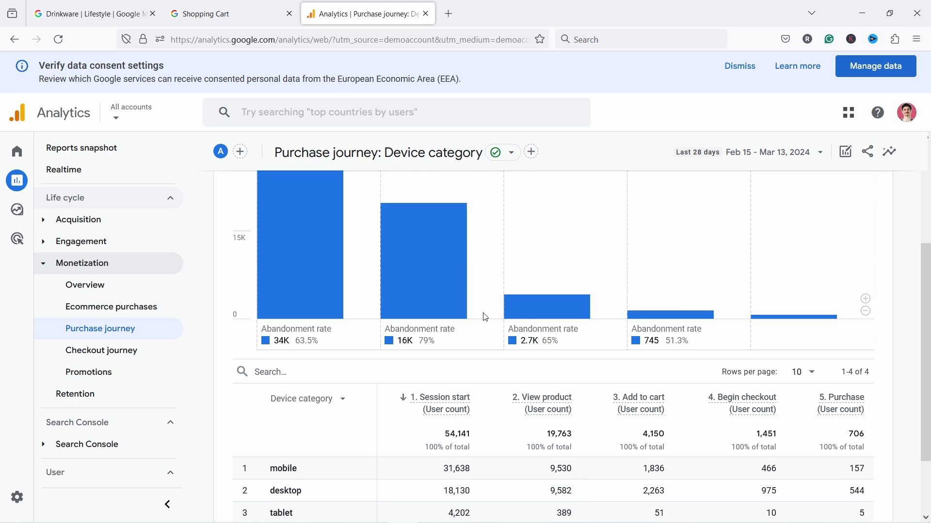
scroll(928, 395, down, 1)
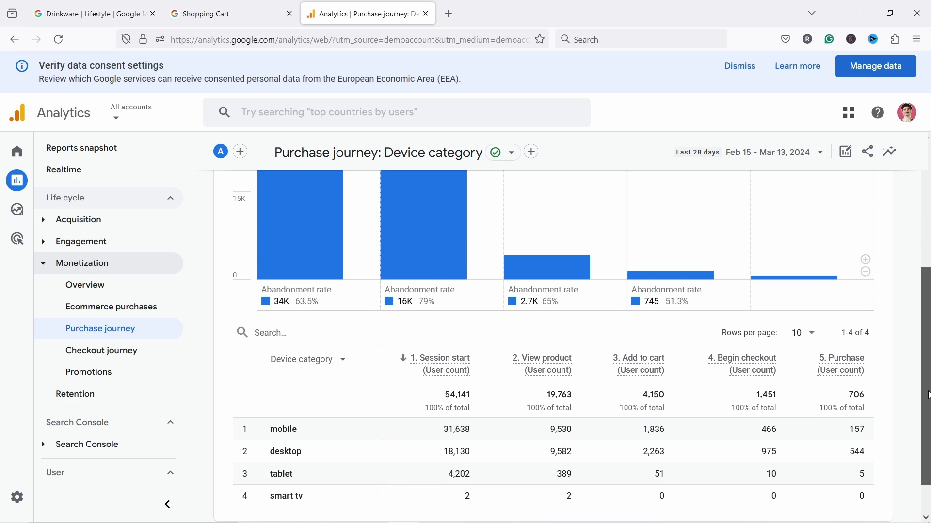
click(310, 359)
click(304, 370)
scroll(416, 405, up, 5)
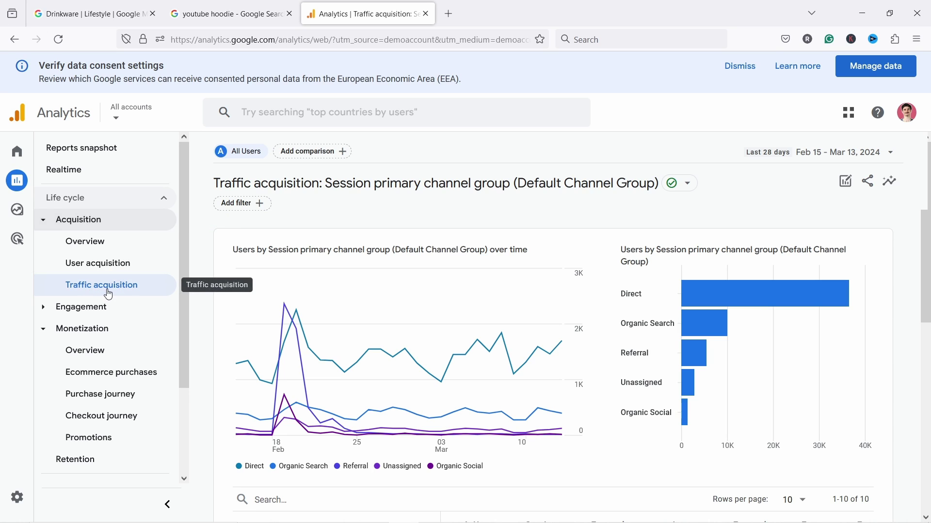
key(ctrl+shift+Tab)
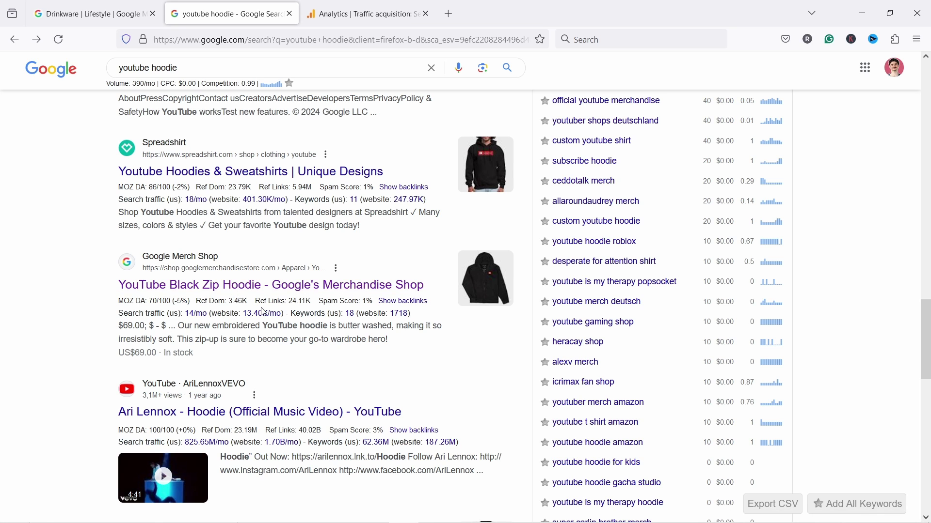
key(ctrl+Tab)
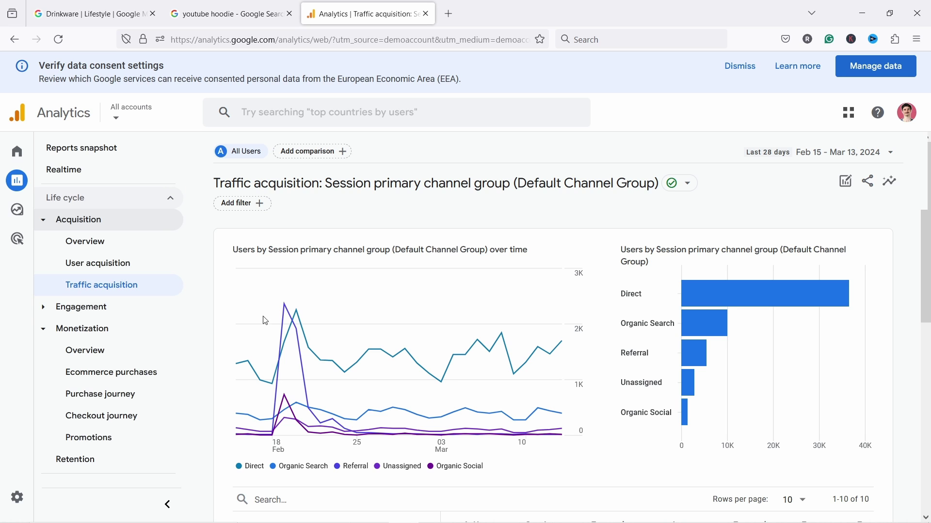
Scroll to the traffic acquisition table and check the session dimension list without changing it.
drag(926, 233, 929, 383)
click(343, 219)
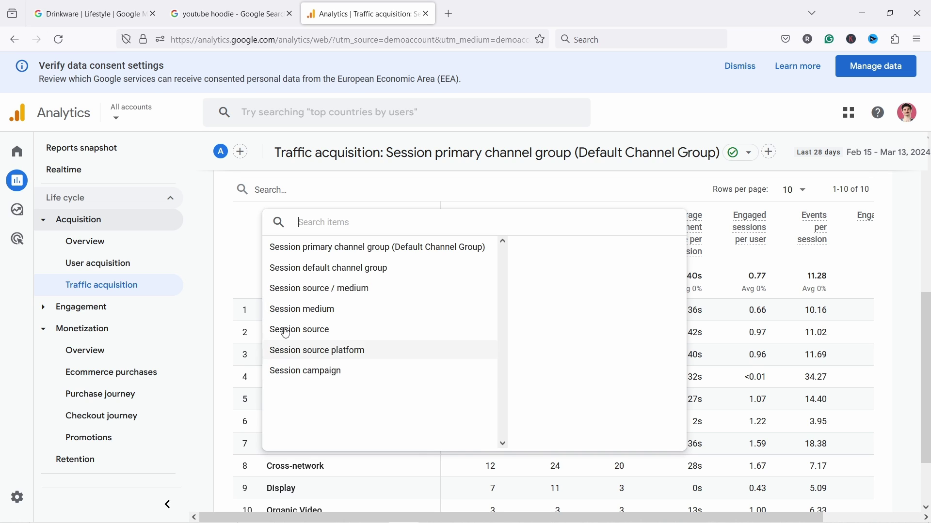
click(252, 266)
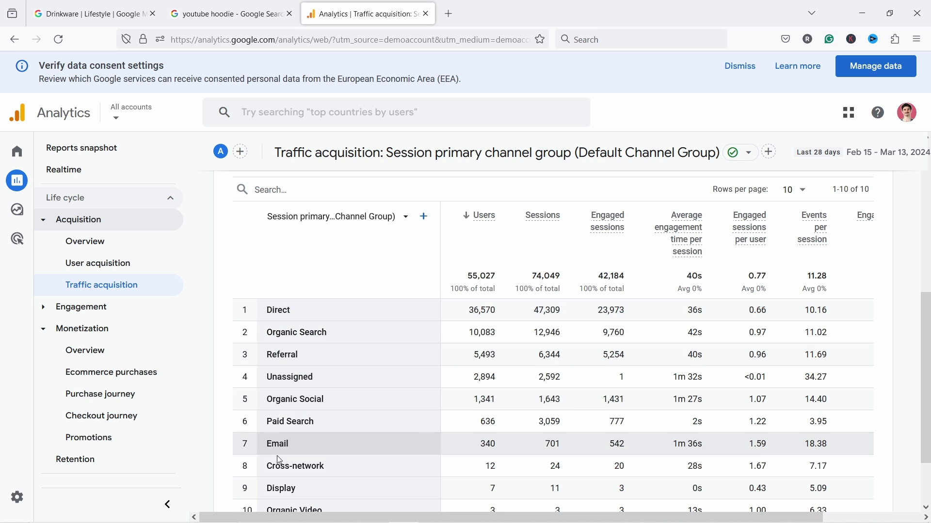
Search the table for 'em' so only the Email channel remains (340 users, 701 sessions).
double_click(279, 444)
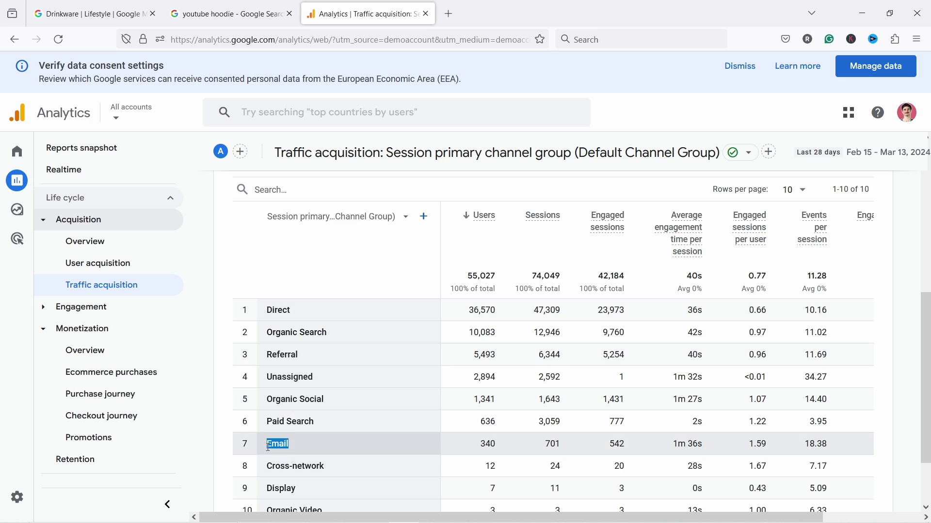
click(292, 187)
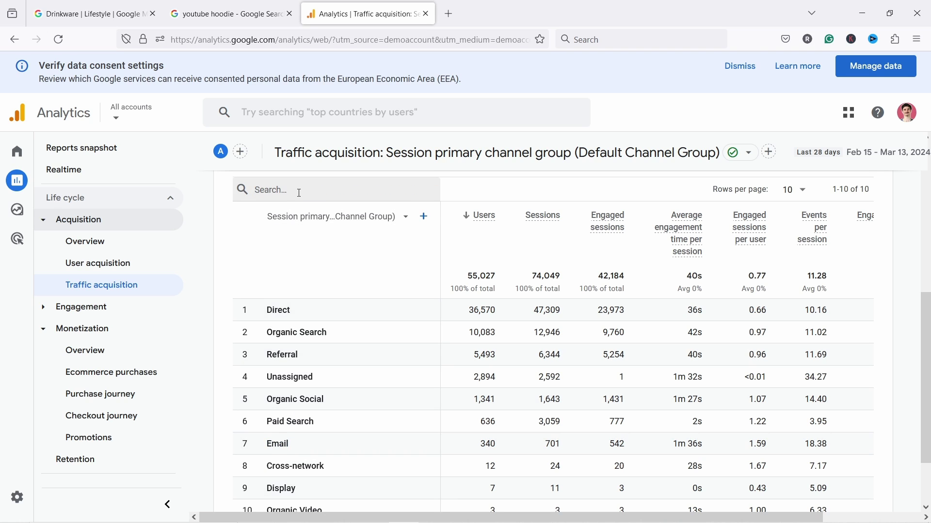
text(email)
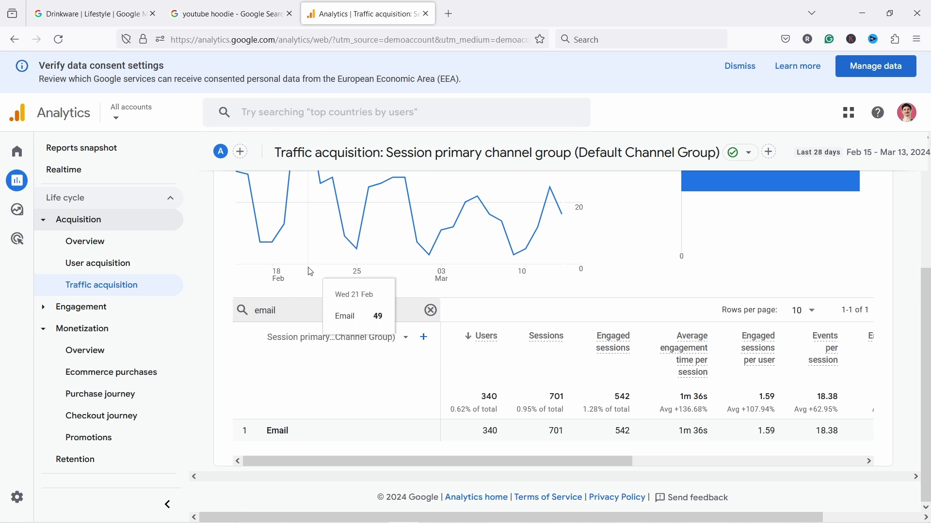
click(424, 337)
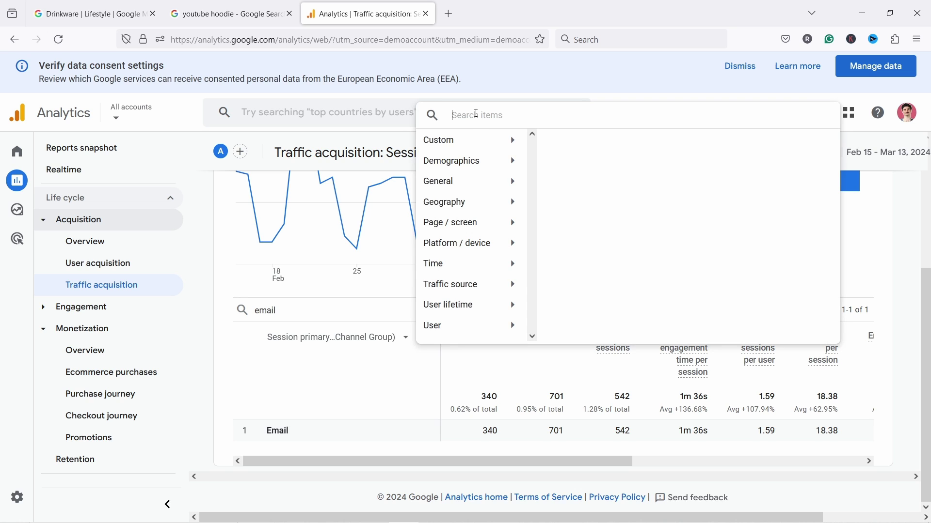
Add Session campaign as a second dimension; Jan2024_ChromeDino_V1 leads revenue at $2,579.20.
text(campai)
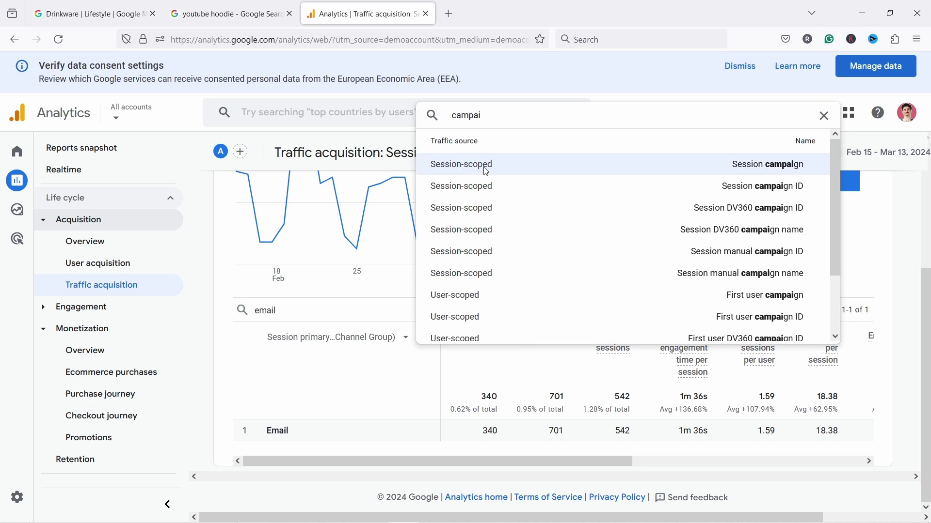
click(482, 165)
scroll(520, 291, down, 3)
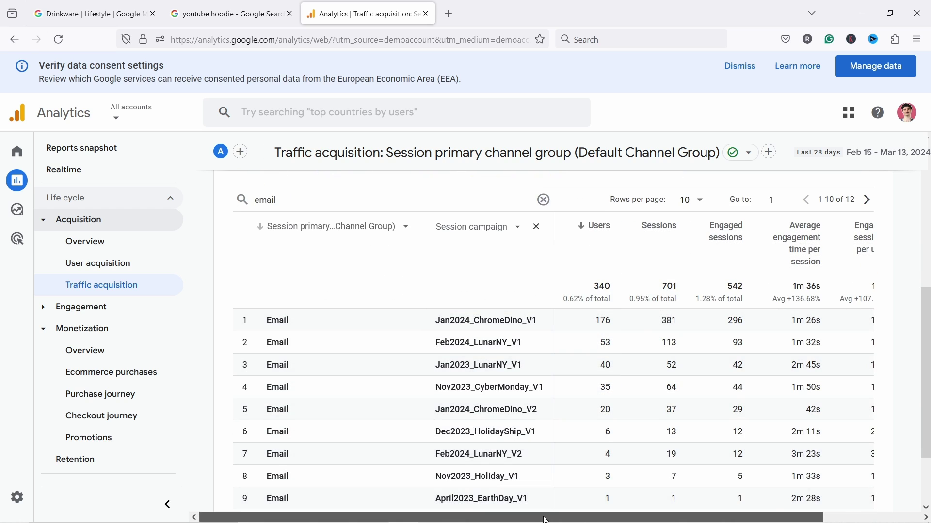
scroll(620, 478, right, 2)
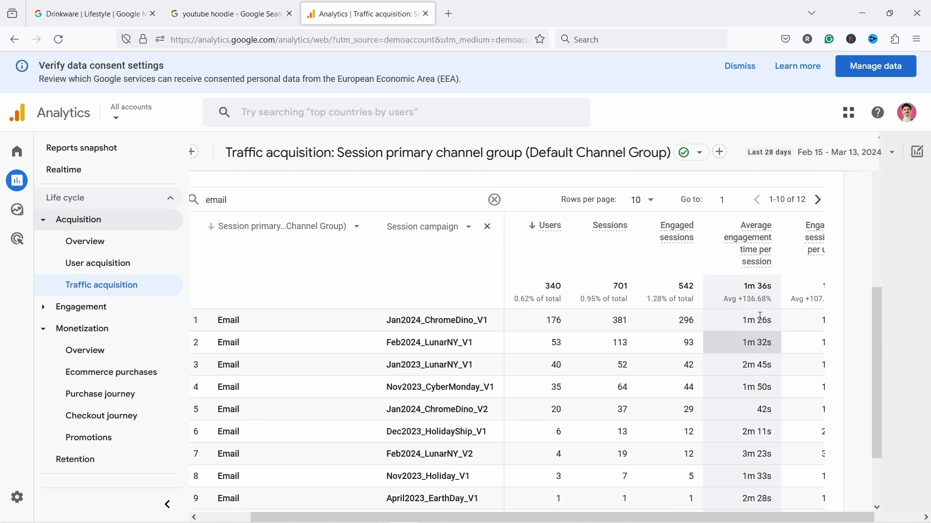
scroll(581, 339, down, 3)
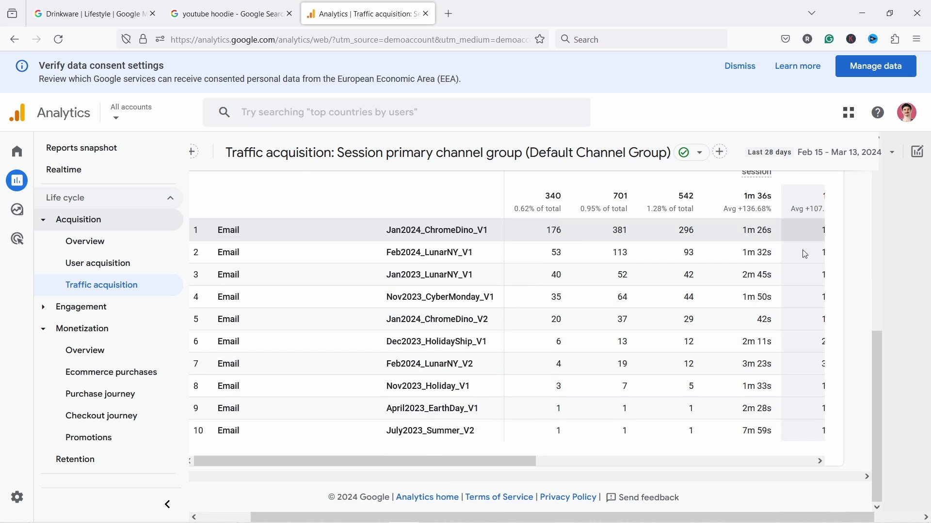
drag(508, 461, 805, 460)
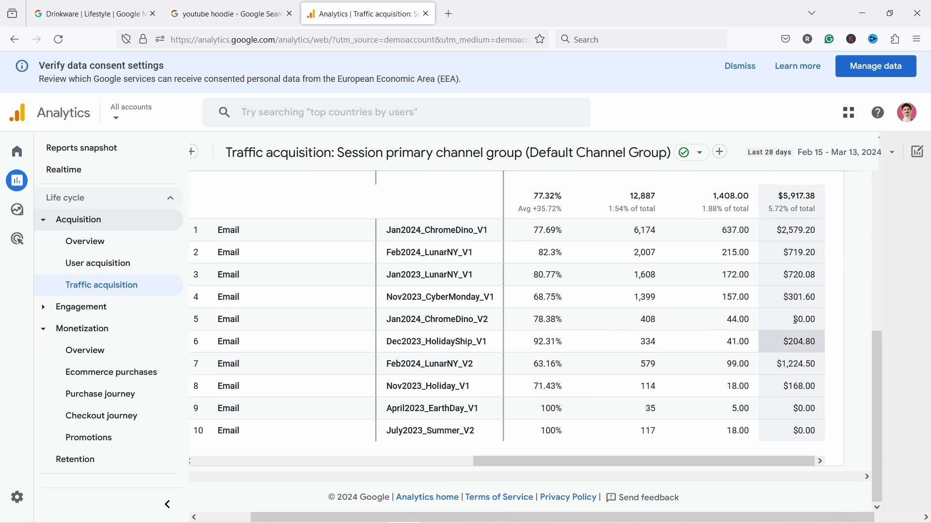
scroll(727, 354, up, 4)
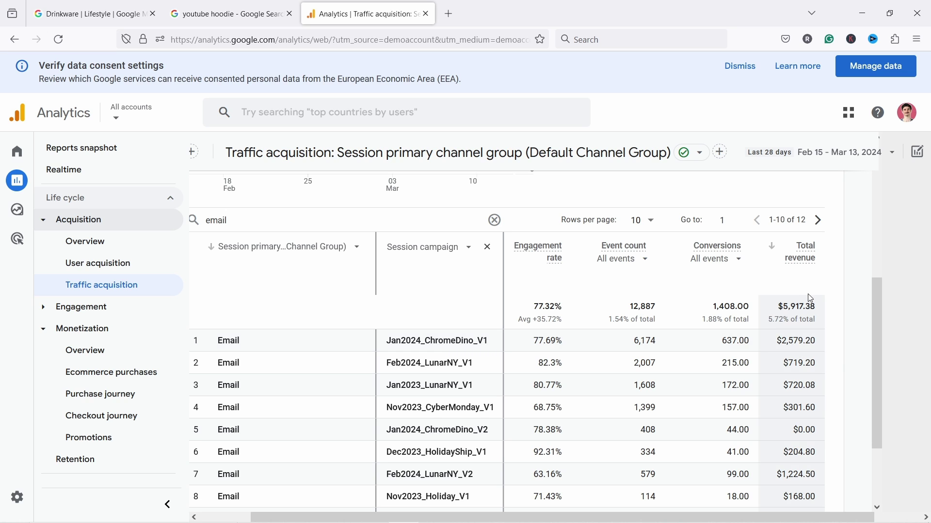
Scroll through the Ecommerce purchases report listing items by item name.
scroll(533, 339, up, 3)
scroll(533, 339, left, 2)
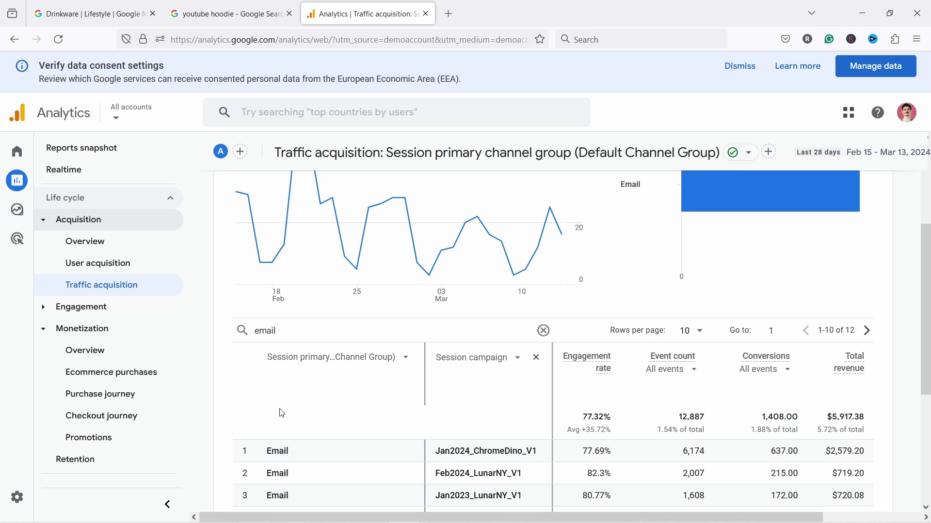
scroll(291, 373, down, 1)
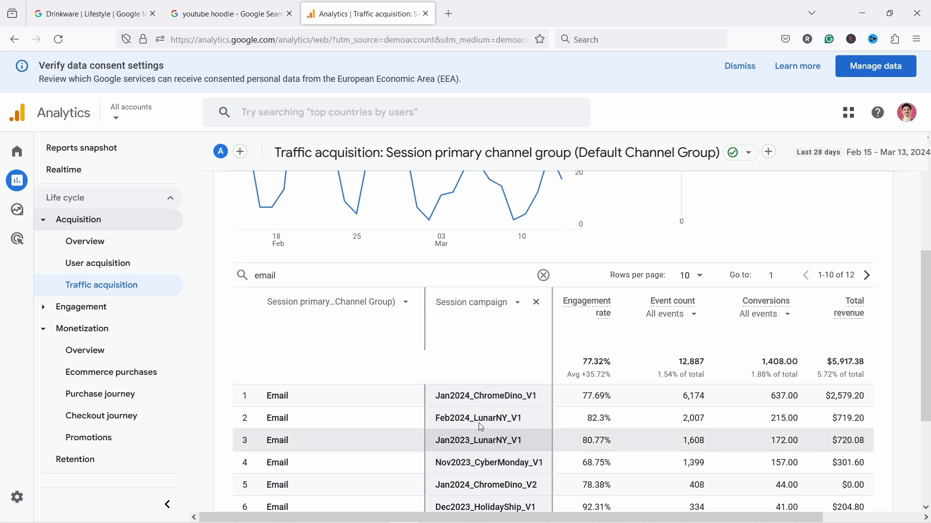
scroll(499, 335, down, 2)
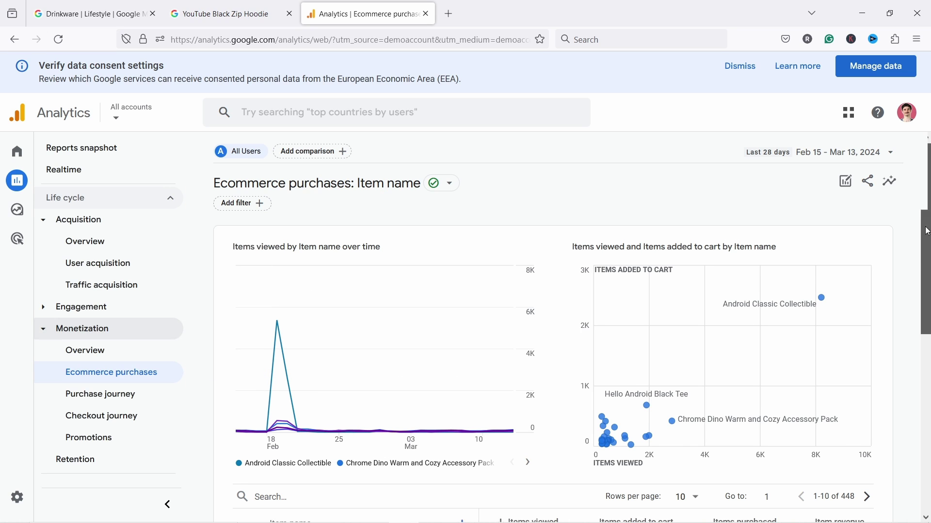
Sort the items by item revenue, highest first, keeping Item name as the dimension.
drag(928, 236, 928, 349)
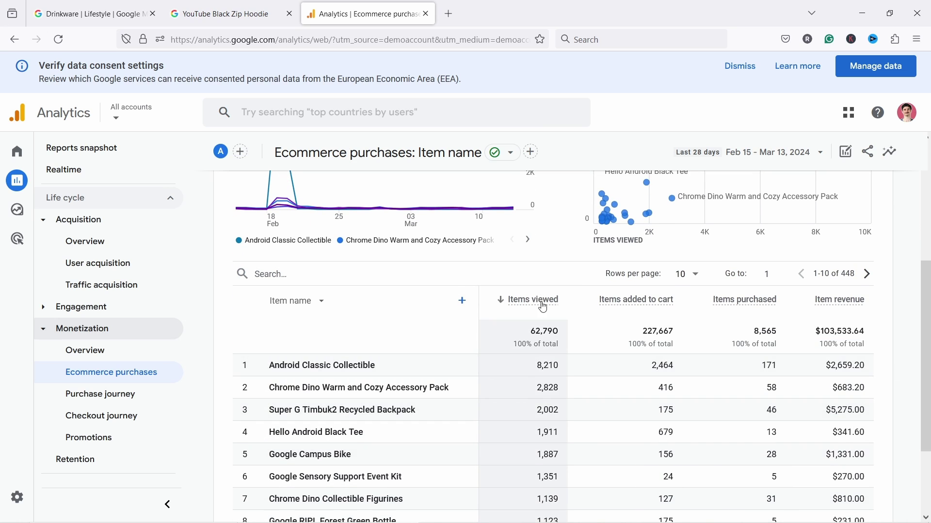
click(810, 304)
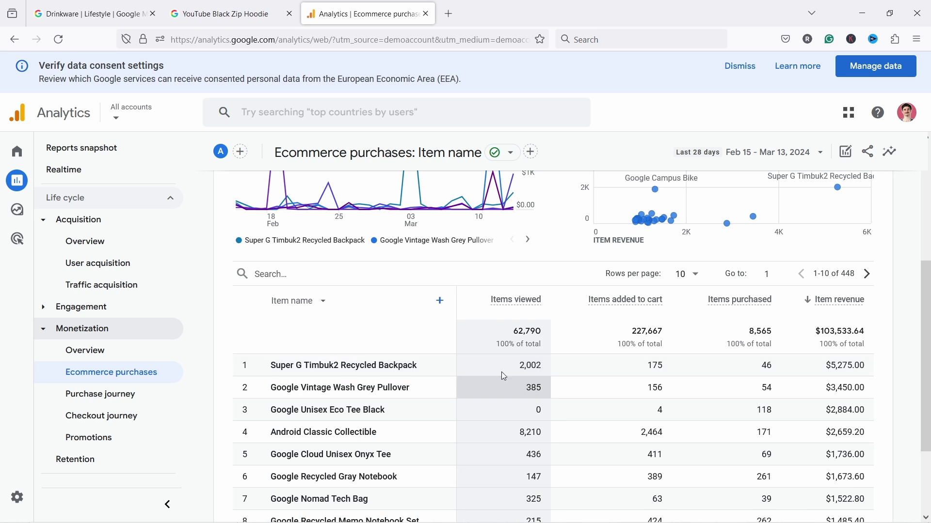
click(301, 303)
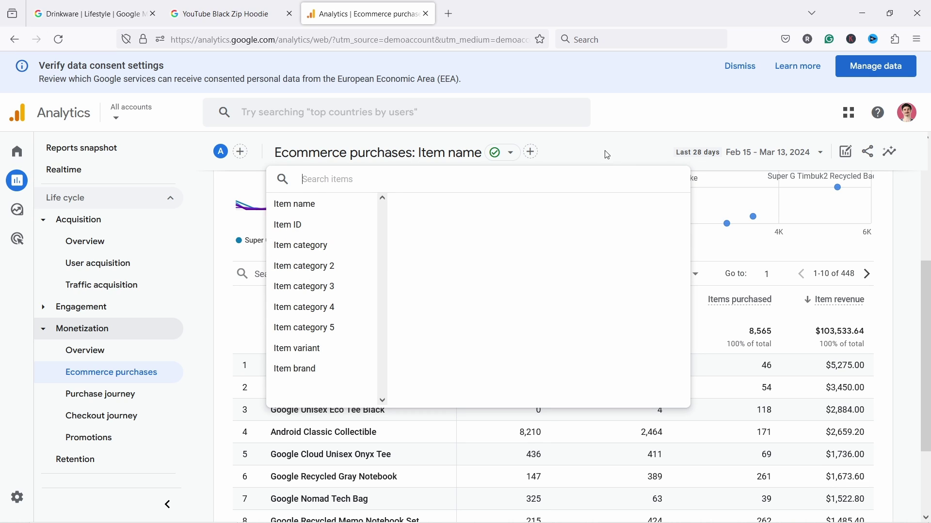
key(Escape)
Show 50 items per page in the item purchases table.
scroll(400, 359, down, 3)
scroll(401, 360, up, 2)
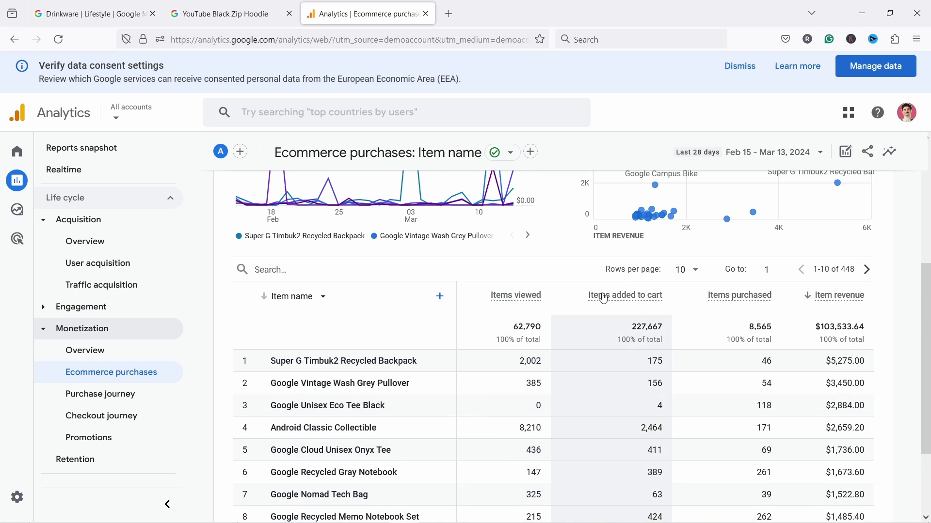
click(683, 270)
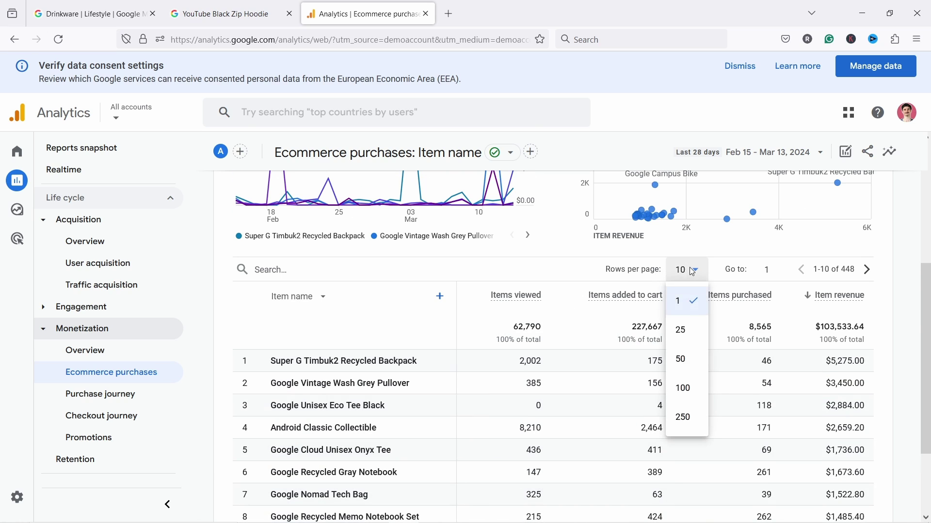
click(686, 359)
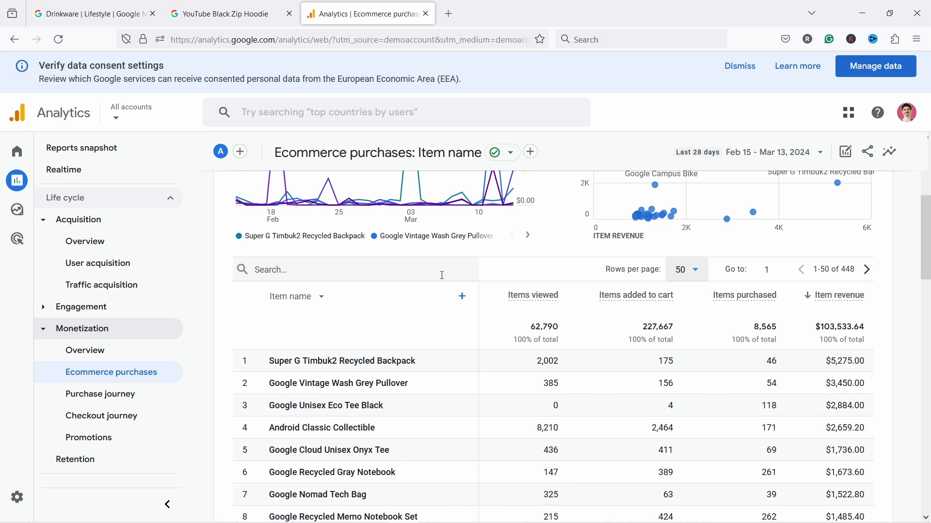
drag(928, 264, 929, 388)
scroll(928, 388, up, 10)
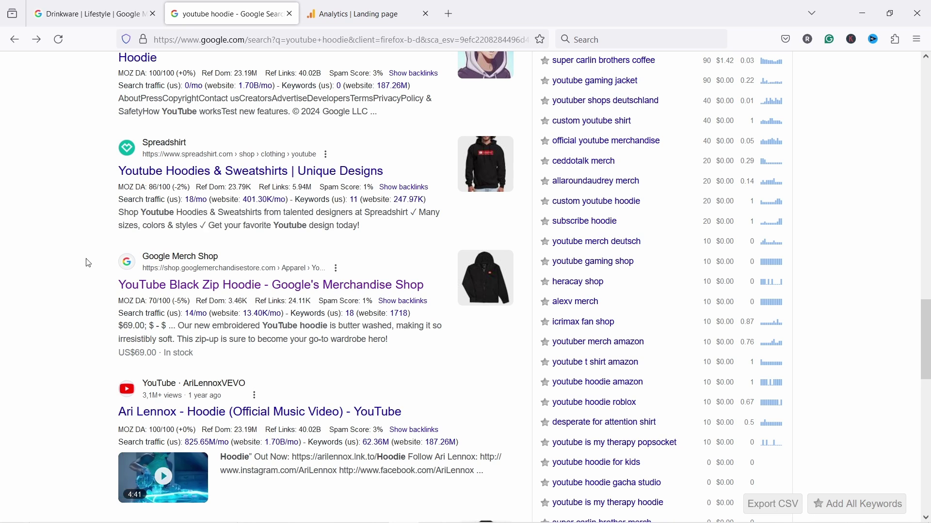
Open the YouTube Black Zip Hoodie store page from the search results, then return to the Landing page report.
click(195, 287)
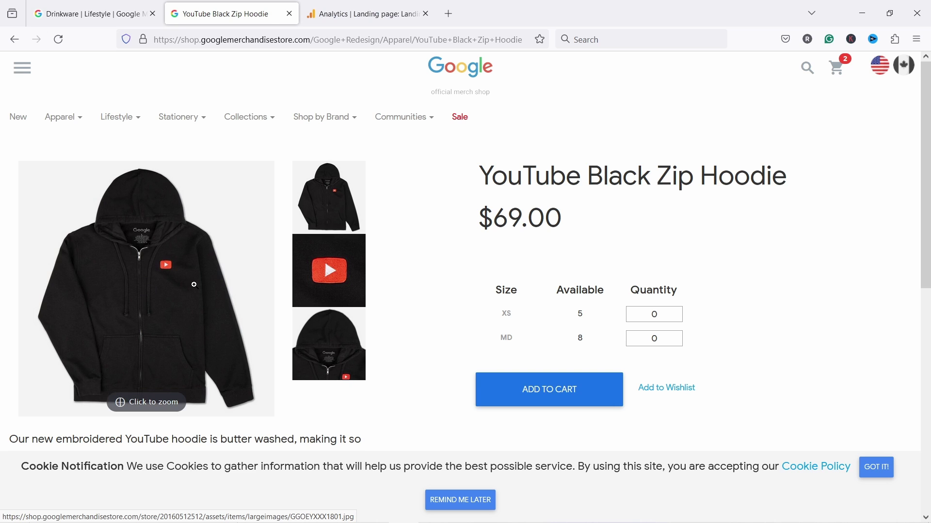
click(364, 13)
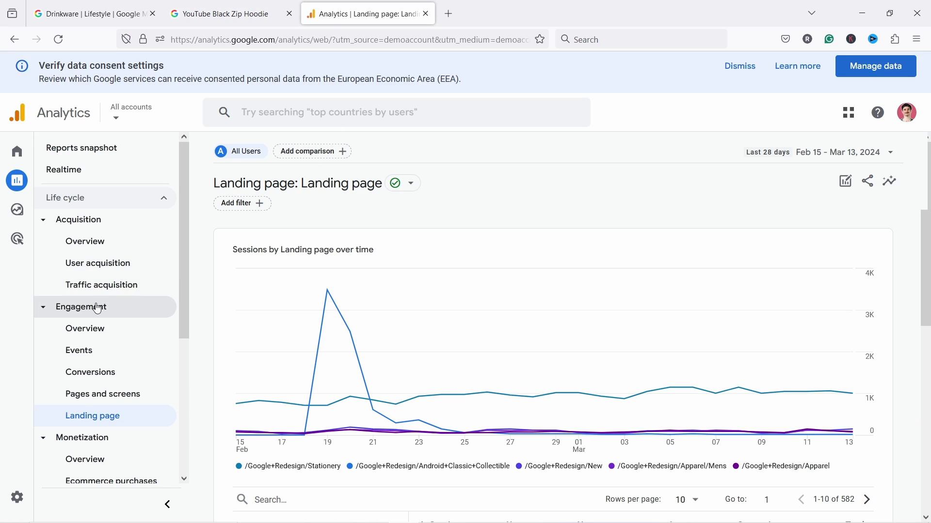
click(22, 189)
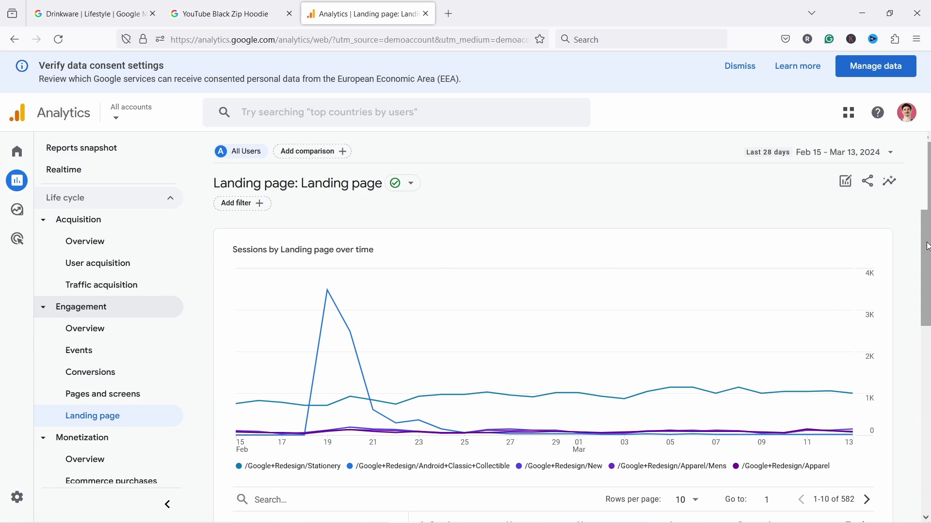
drag(926, 318, 929, 396)
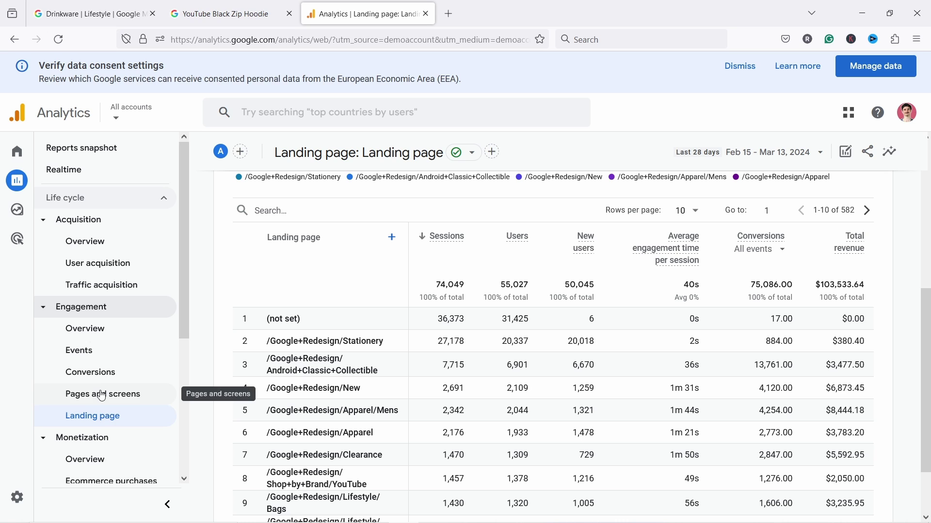
View the $18.00 YouTube Expressive Socks page from the hoodie page, then return to the Landing page report.
click(221, 13)
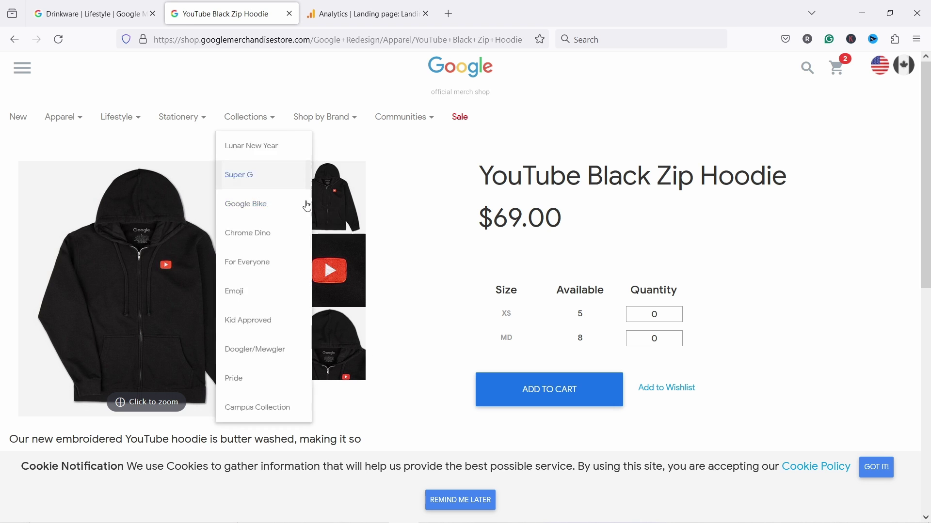
scroll(606, 208, down, 10)
click(675, 173)
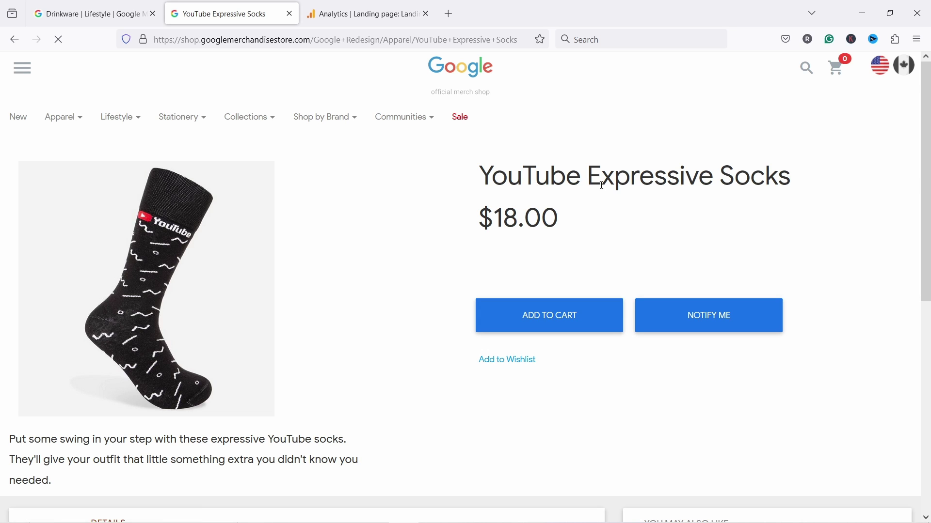
mouse_move(359, 125)
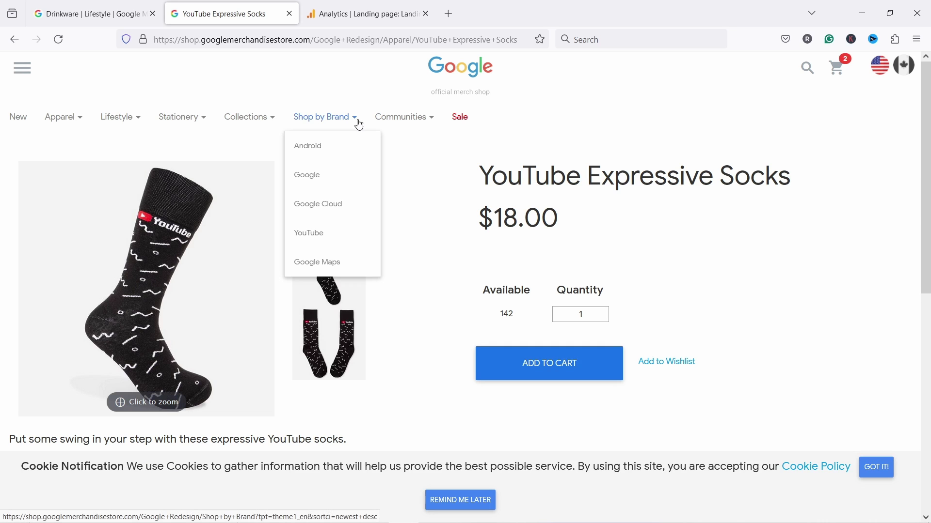
click(346, 23)
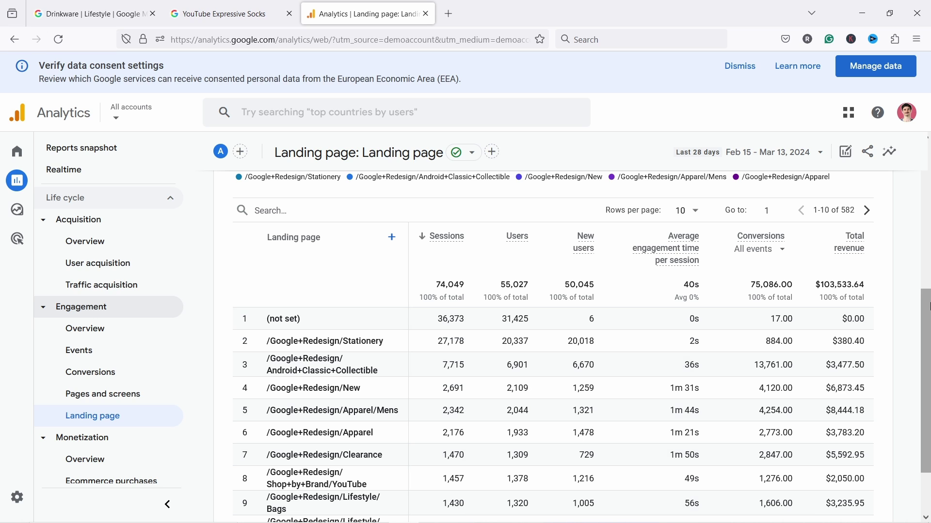
Sort landing pages by total revenue, putting /basket.html ($13,818.79) first.
scroll(775, 437, down, 3)
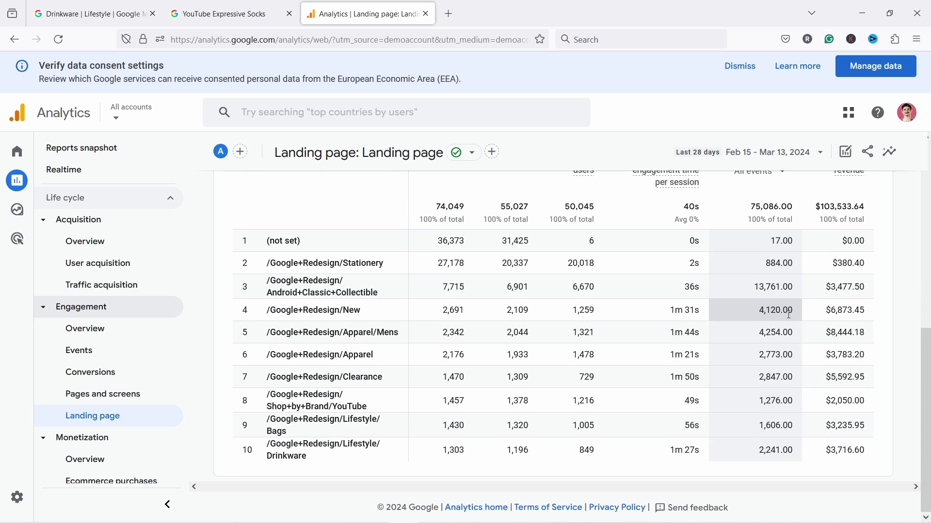
scroll(695, 430, up, 3)
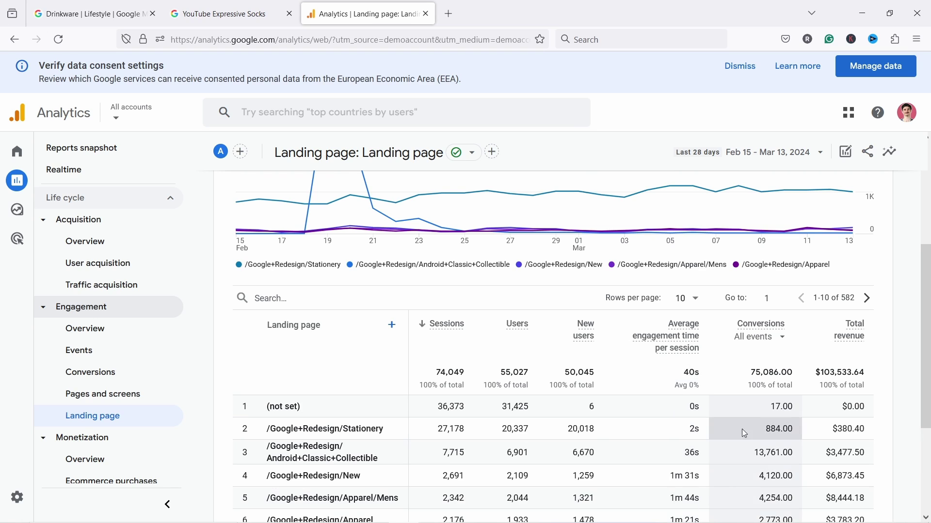
click(819, 331)
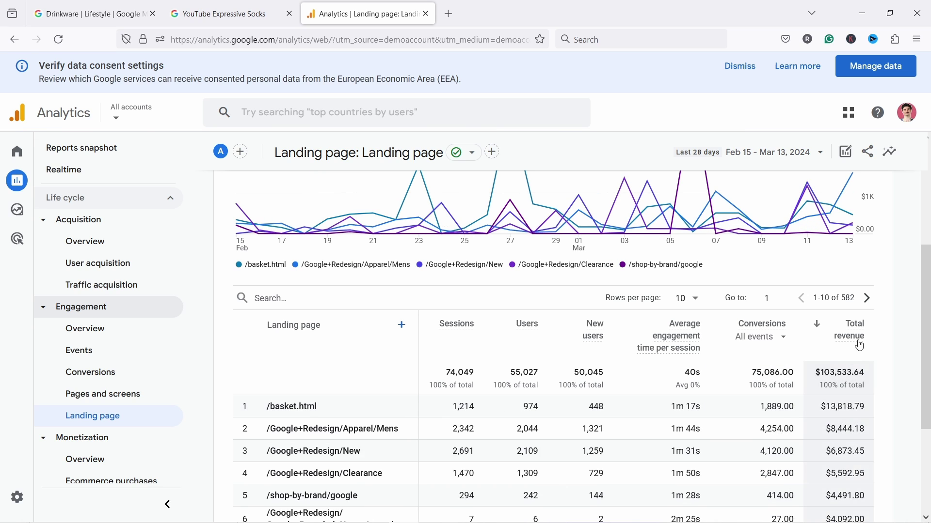
Highlight the /basket.html and /Google+Redesign/Apparel/Mens page names in the top rows.
scroll(339, 354, down, 1)
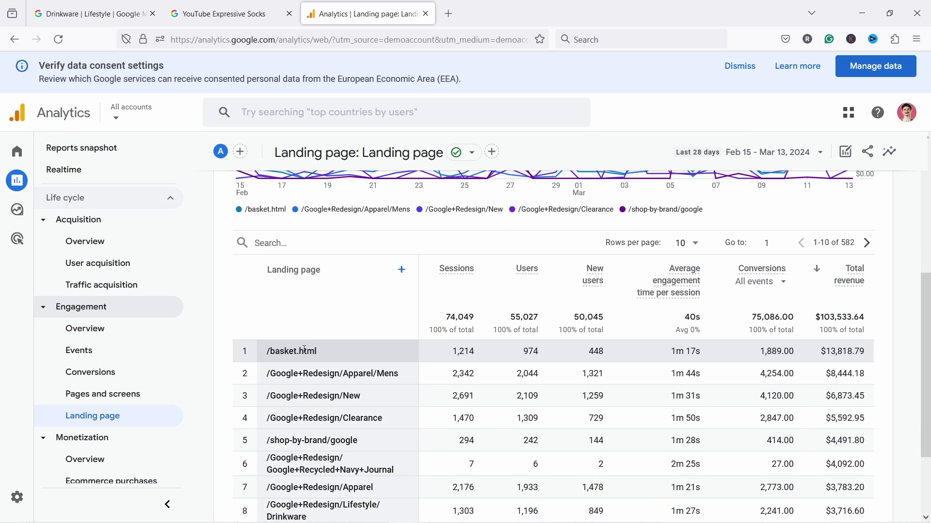
drag(281, 351, 317, 352)
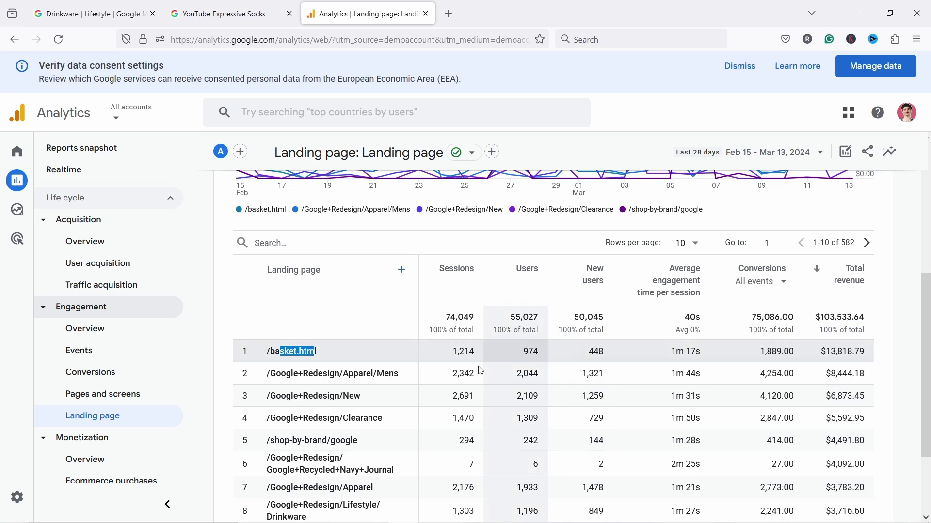
click(353, 353)
drag(363, 377, 373, 396)
click(376, 395)
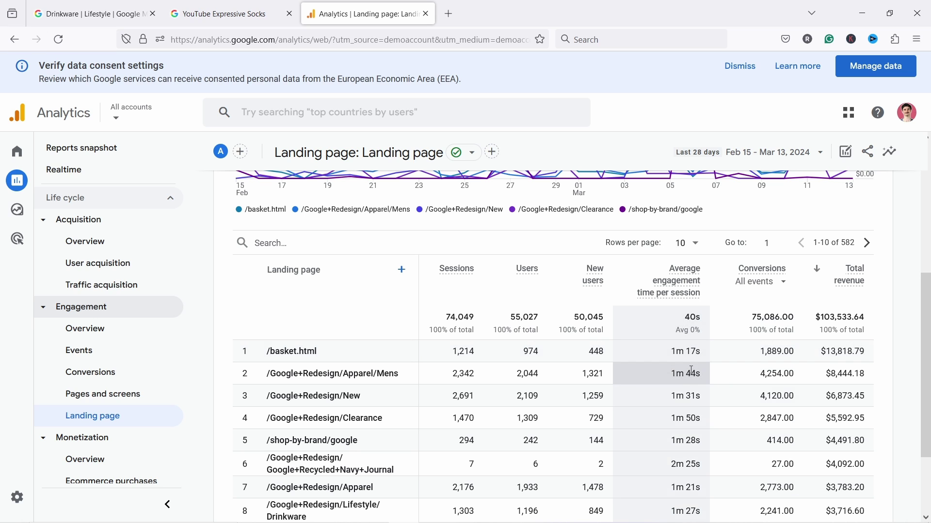
scroll(696, 343, down, 3)
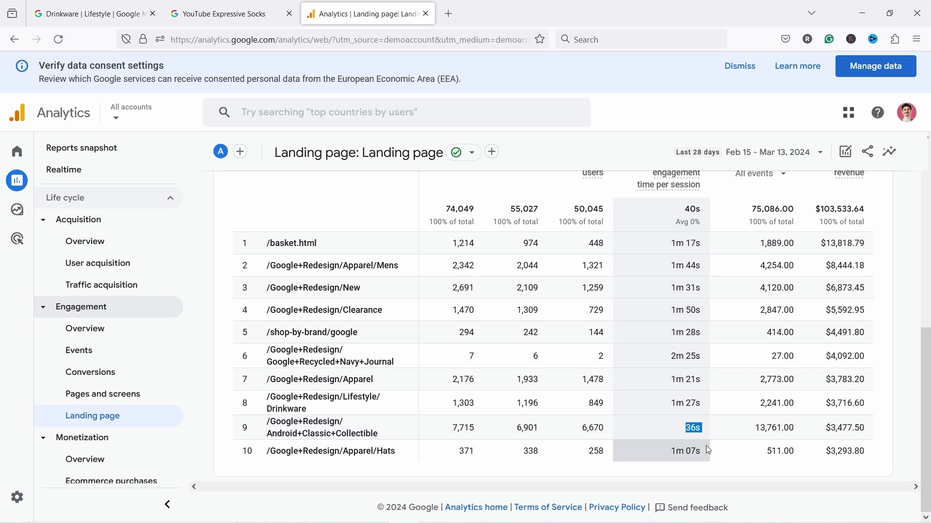
scroll(706, 327, up, 1)
scroll(688, 442, down, 1)
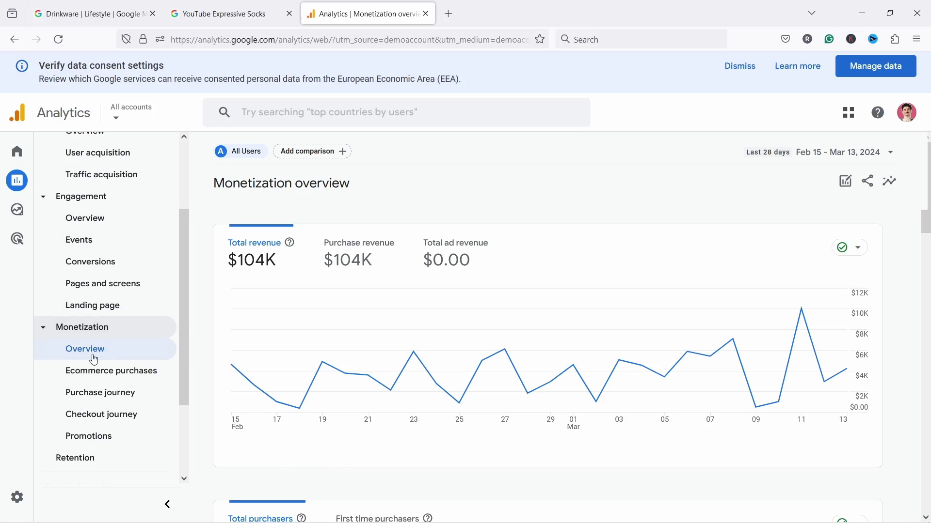
From Purchase revenue by Order coupon, open the full Order coupons report, which has no data.
drag(927, 233, 929, 434)
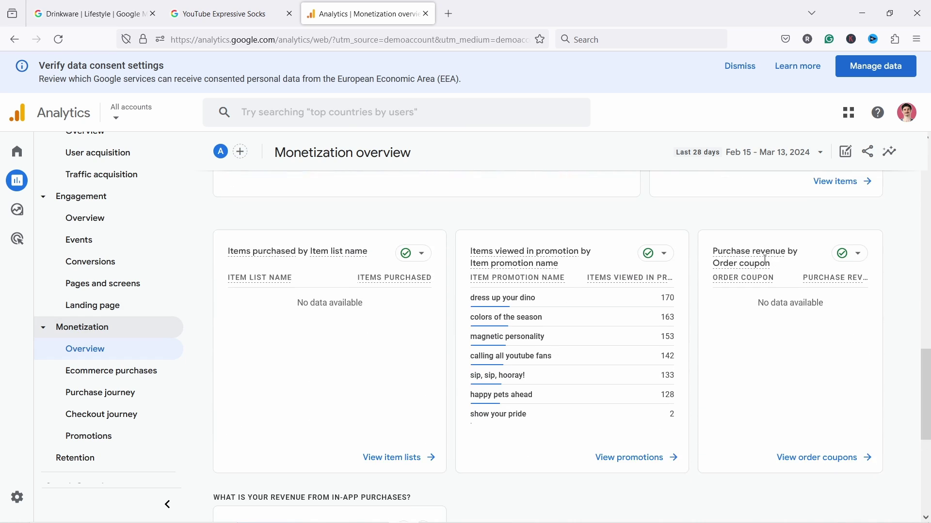
click(802, 458)
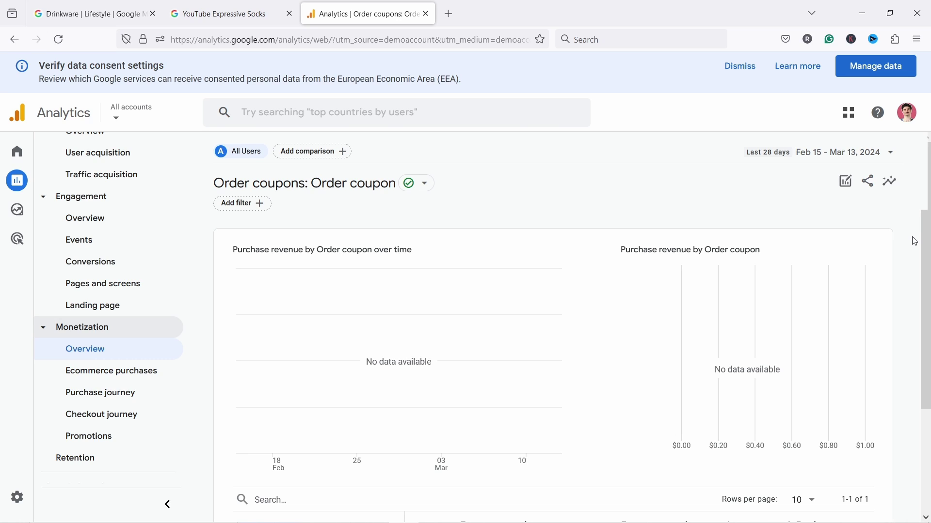
scroll(923, 311, down, 3)
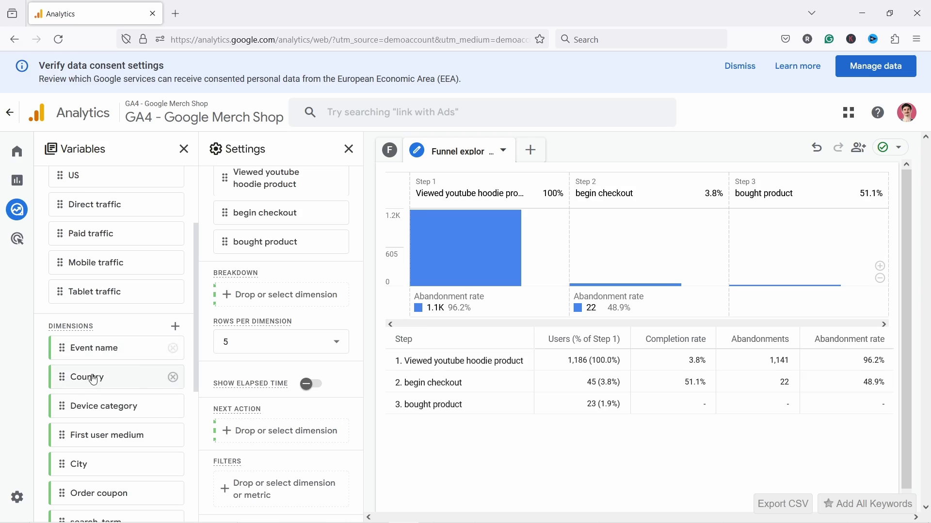
Add Country as the funnel breakdown and review the per-country table, led by United States.
drag(93, 381, 238, 305)
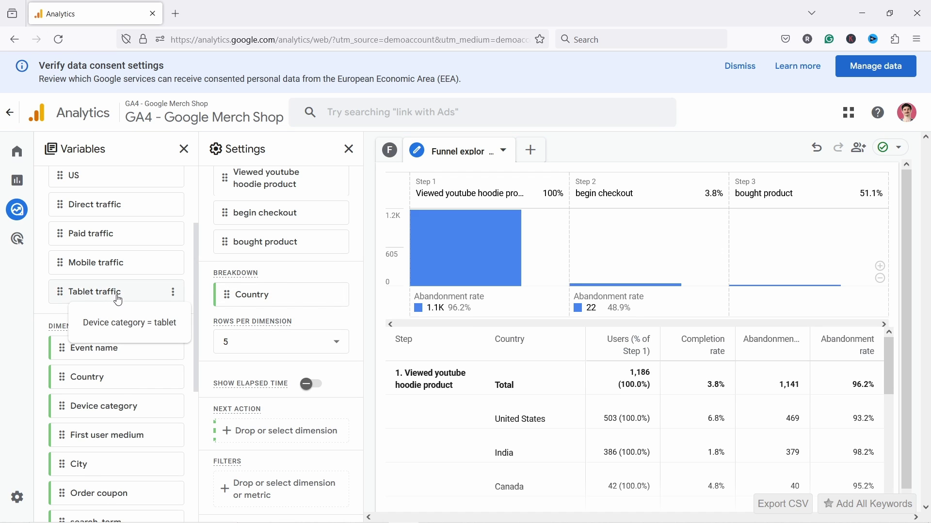
scroll(606, 395, down, 6)
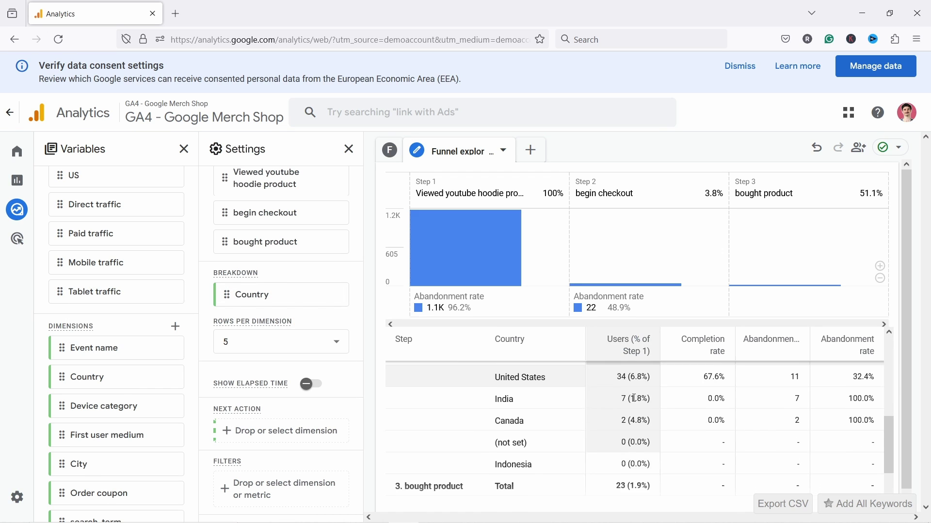